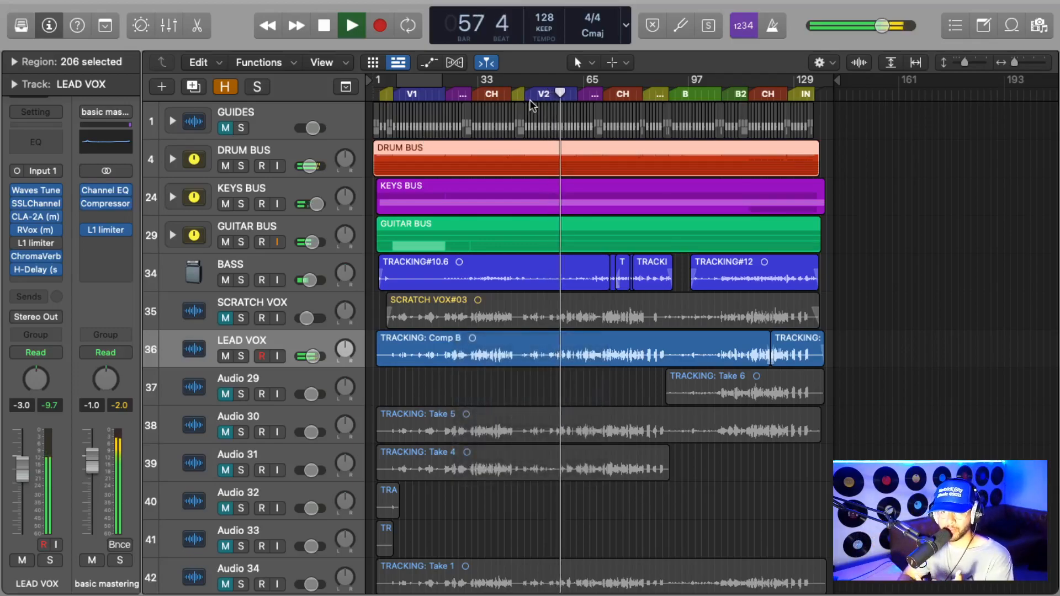
# Lower the system volume and review the Waves Tune Real-Time pitch correction settings on the LEAD VOX track.
pyautogui.press('XF86AudioLowerVolume')
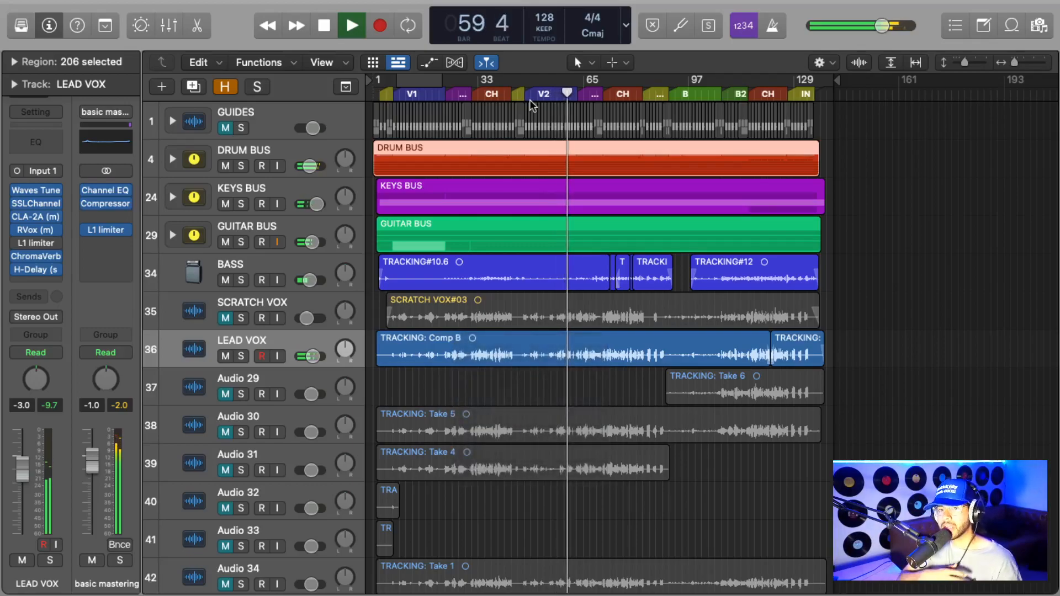
pyautogui.press('XF86AudioLowerVolume')
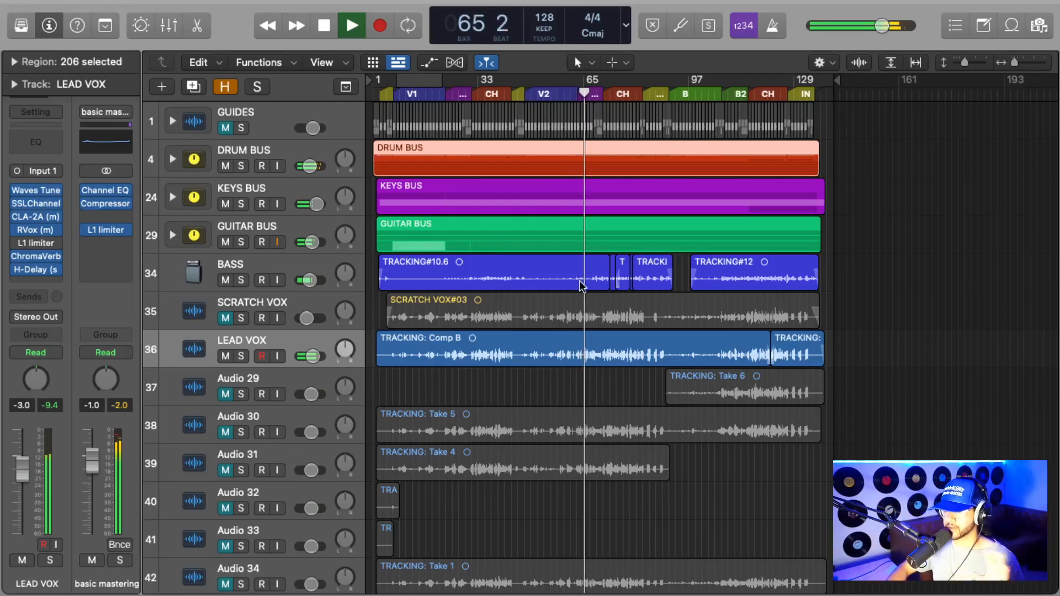
pyautogui.click(35, 190)
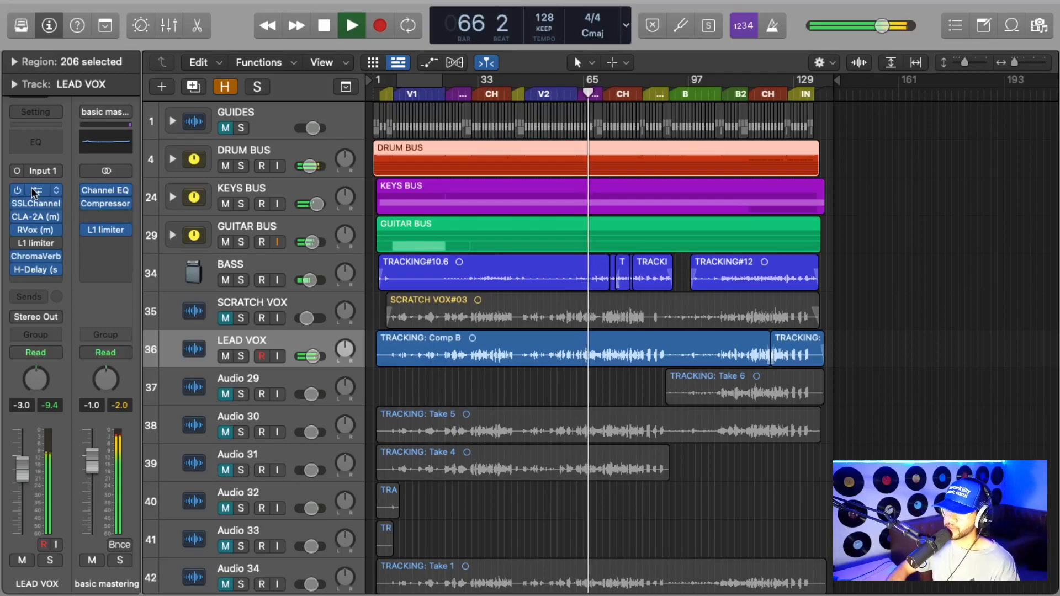
pyautogui.moveTo(569, 59); pyautogui.dragTo(526, 22)
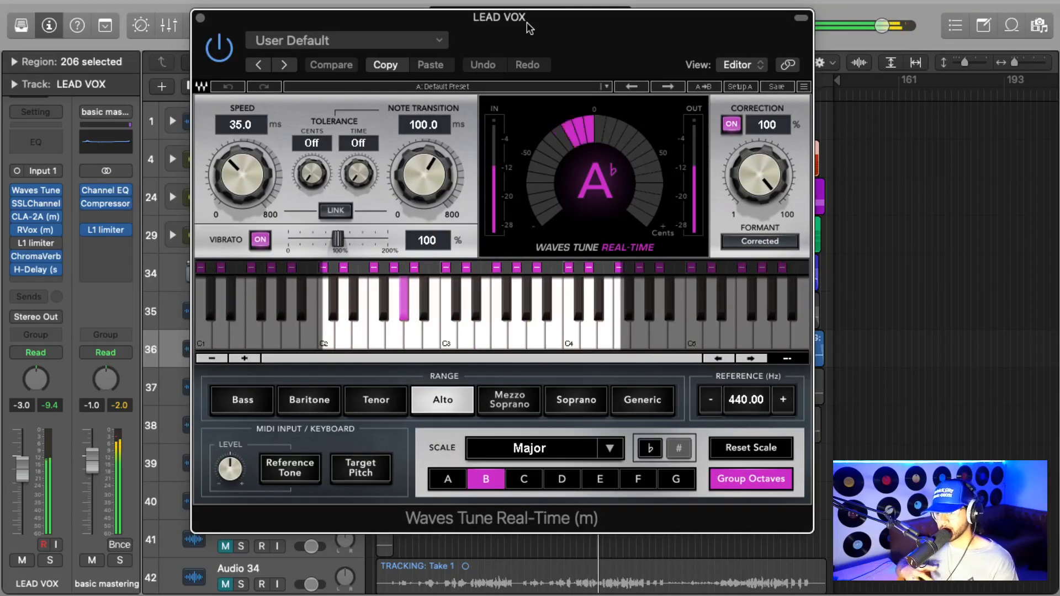
pyautogui.moveTo(542, 22); pyautogui.dragTo(527, 65)
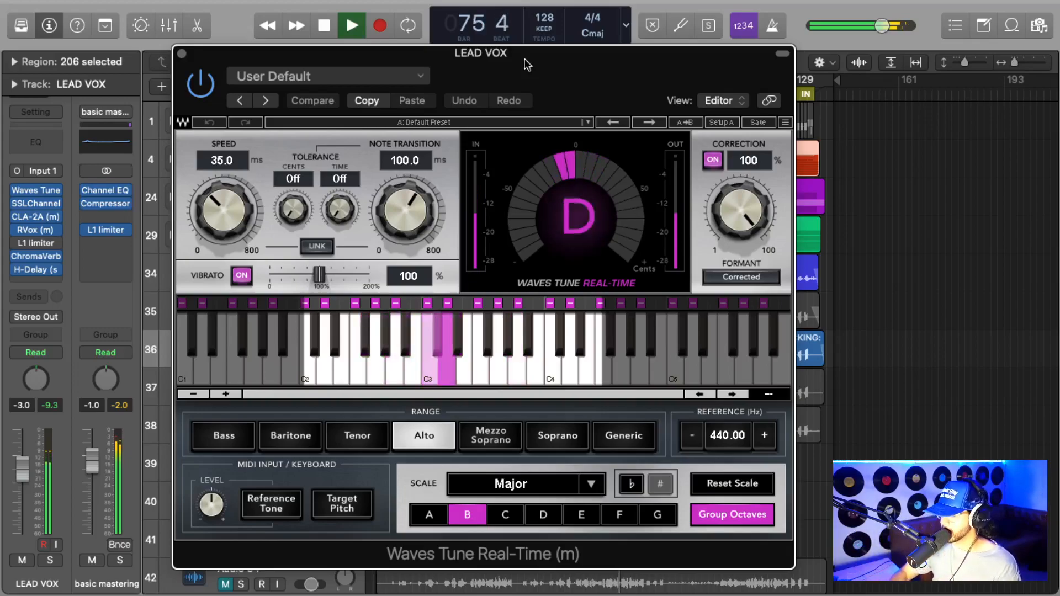
pyautogui.press('XF86AudioLowerVolume')
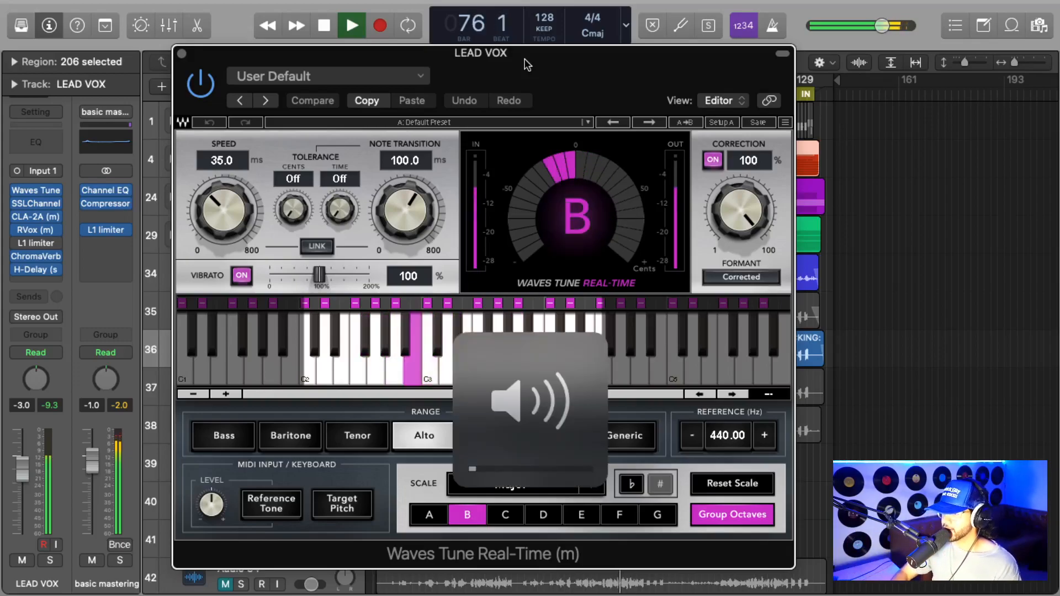
pyautogui.click(181, 54)
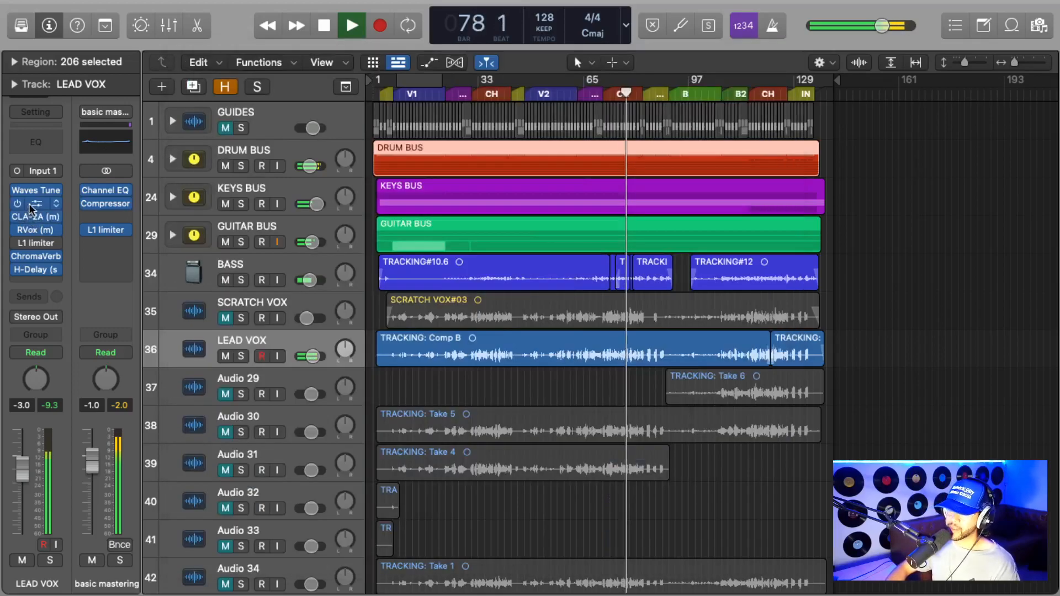
# Review the SSL E-Channel settings on LEAD VOX and browse its factory presets, including Pres10: Lead Vox.
pyautogui.click(35, 203)
pyautogui.moveTo(535, 66); pyautogui.dragTo(509, 15)
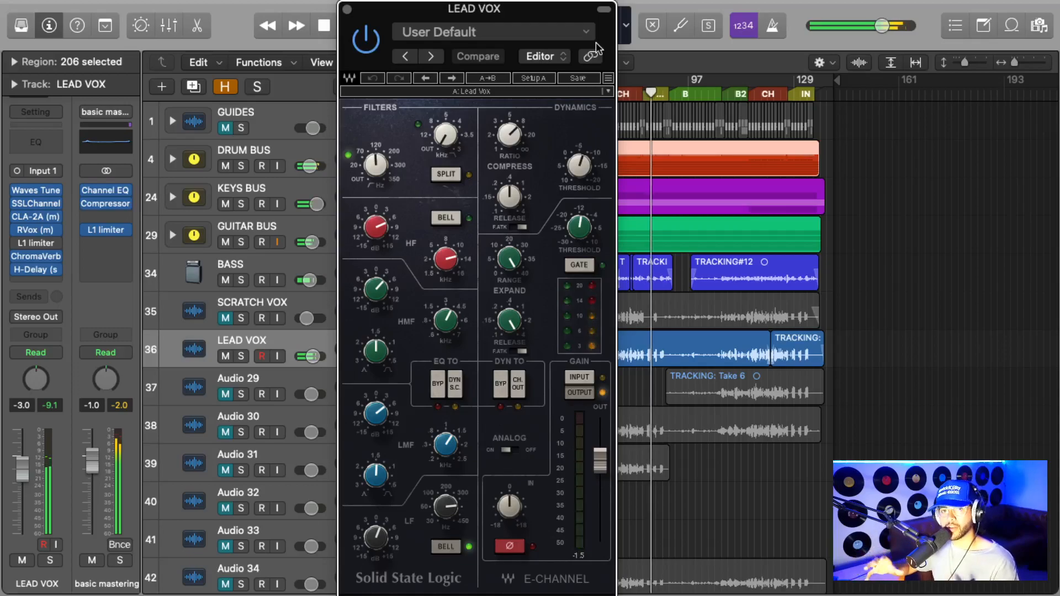
pyautogui.click(580, 33)
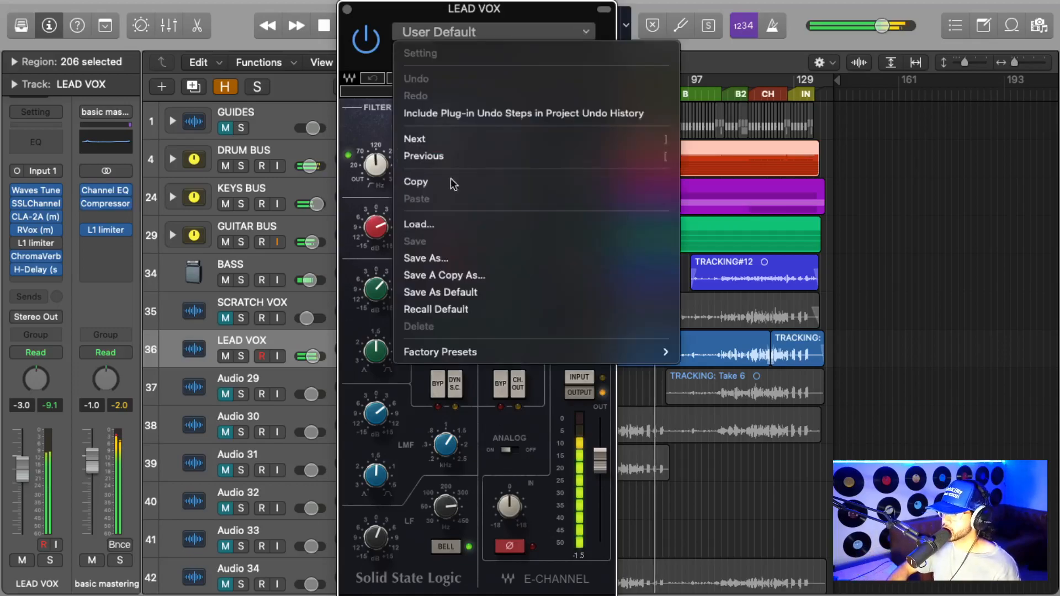
pyautogui.moveTo(436, 351)
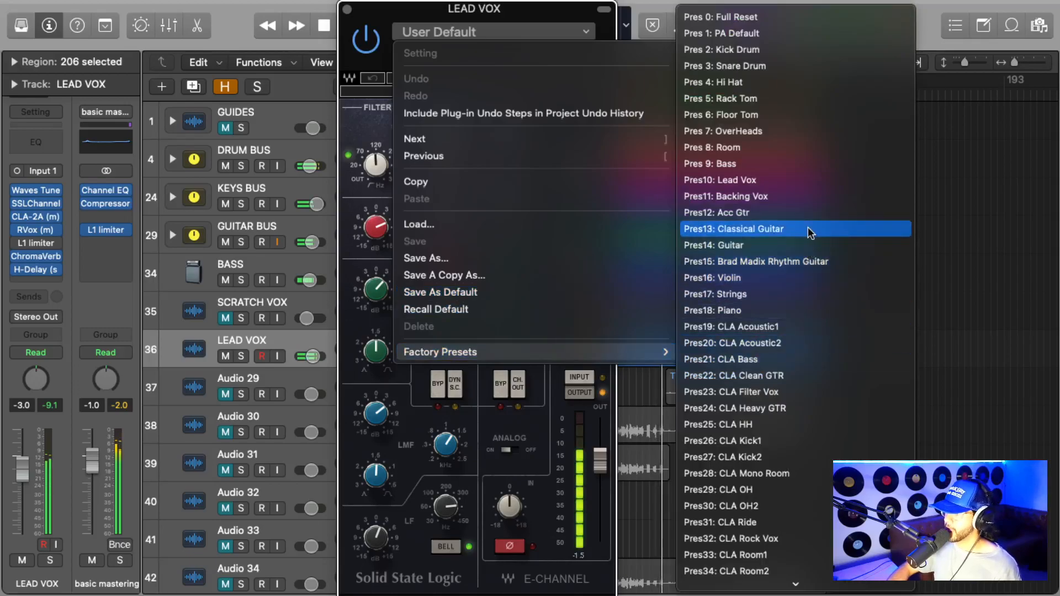
pyautogui.scroll(-5, 779, 131)
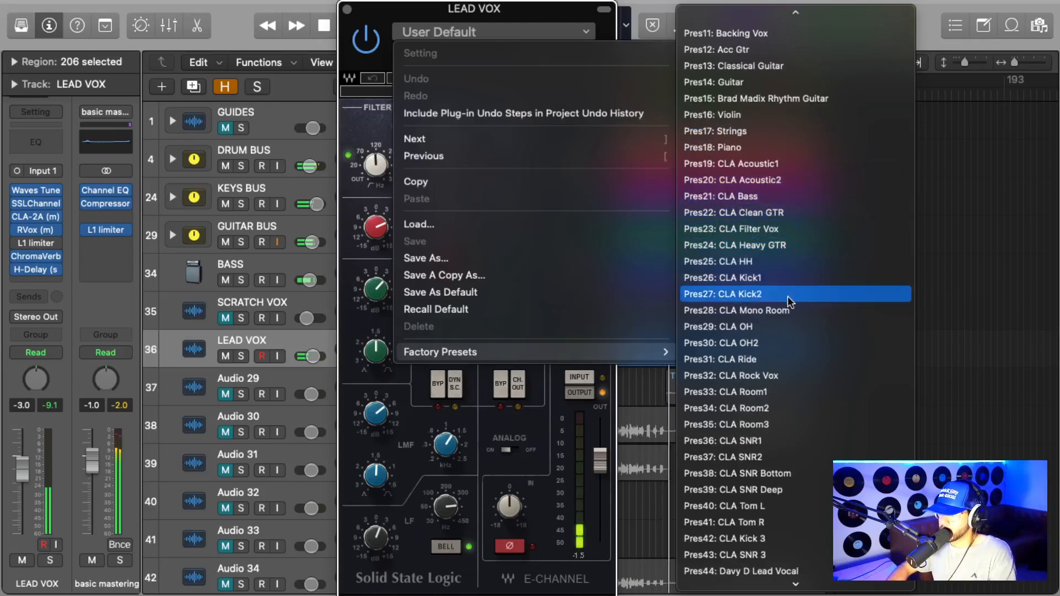
pyautogui.scroll(-5, 767, 329)
pyautogui.scroll(10, 802, 267)
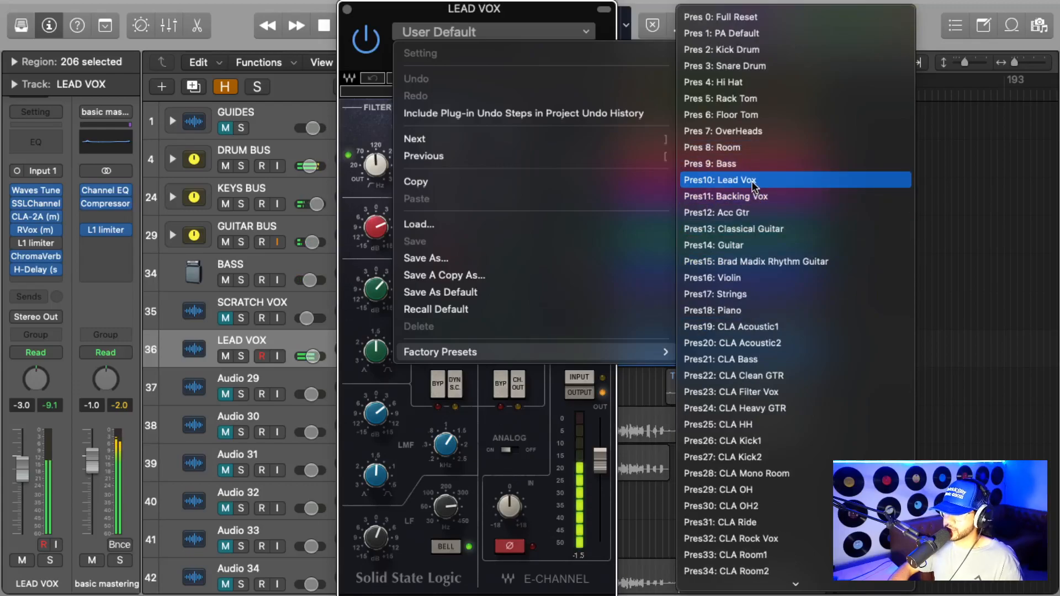
pyautogui.click(751, 181)
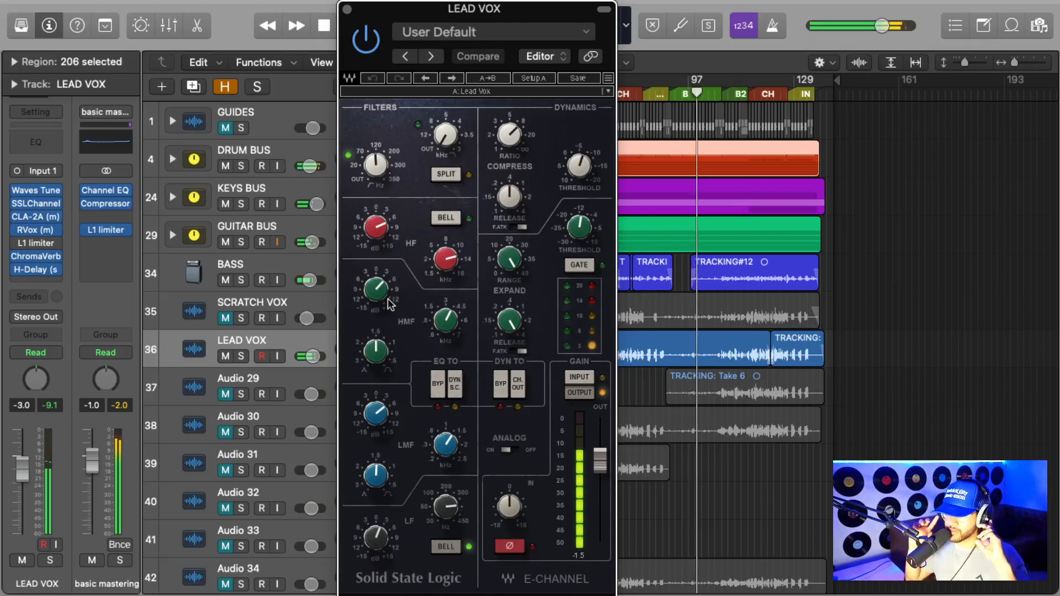
pyautogui.click(547, 28)
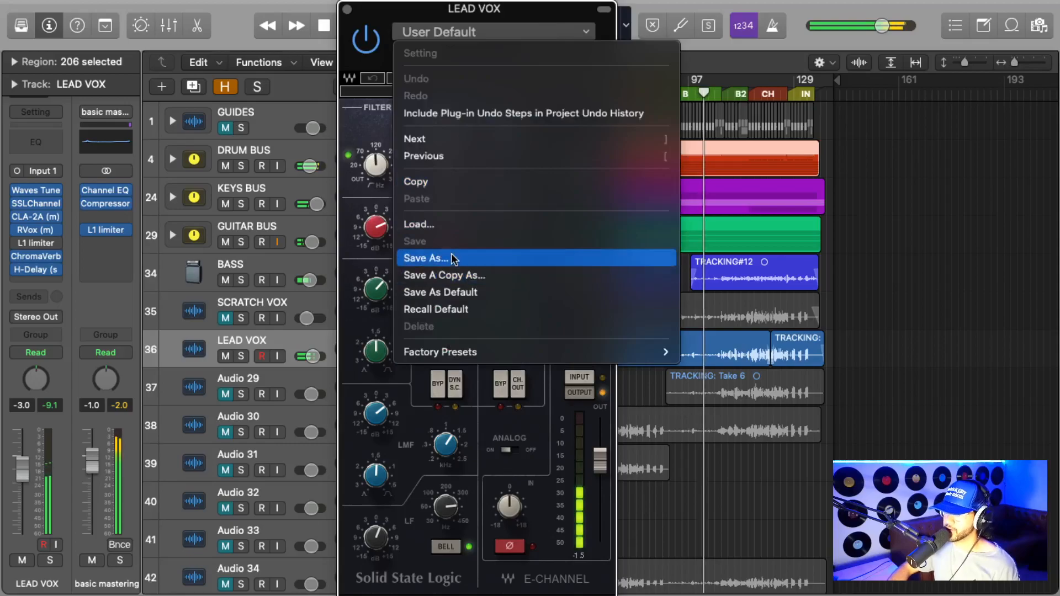
pyautogui.click(407, 14)
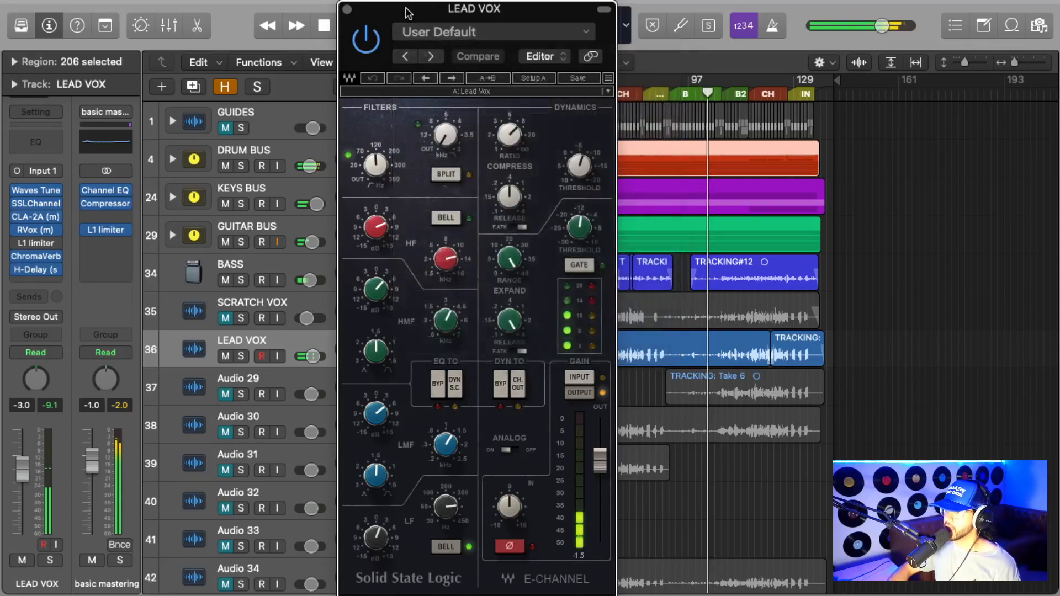
pyautogui.click(347, 10)
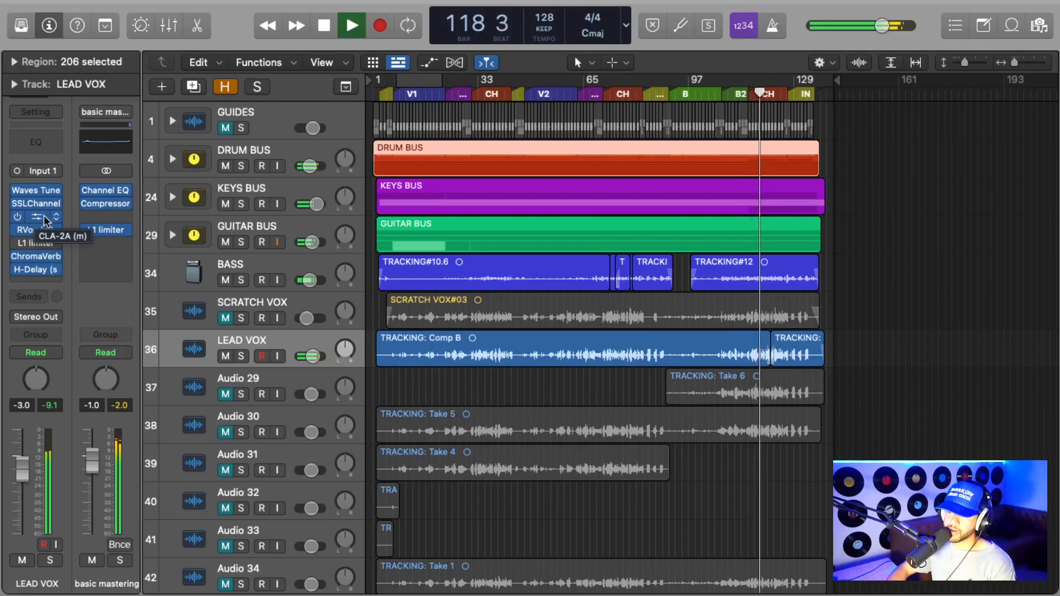
# Review the CLA-2A and RVox compressor settings on the LEAD VOX track.
pyautogui.click(45, 220)
pyautogui.moveTo(599, 101); pyautogui.dragTo(583, 57)
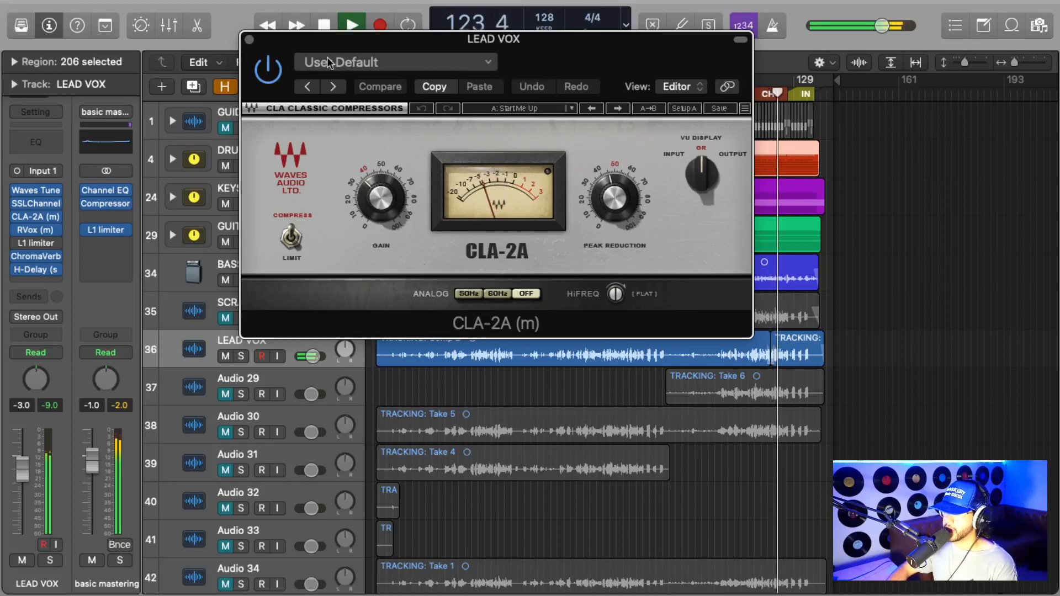
pyautogui.click(249, 40)
pyautogui.click(33, 231)
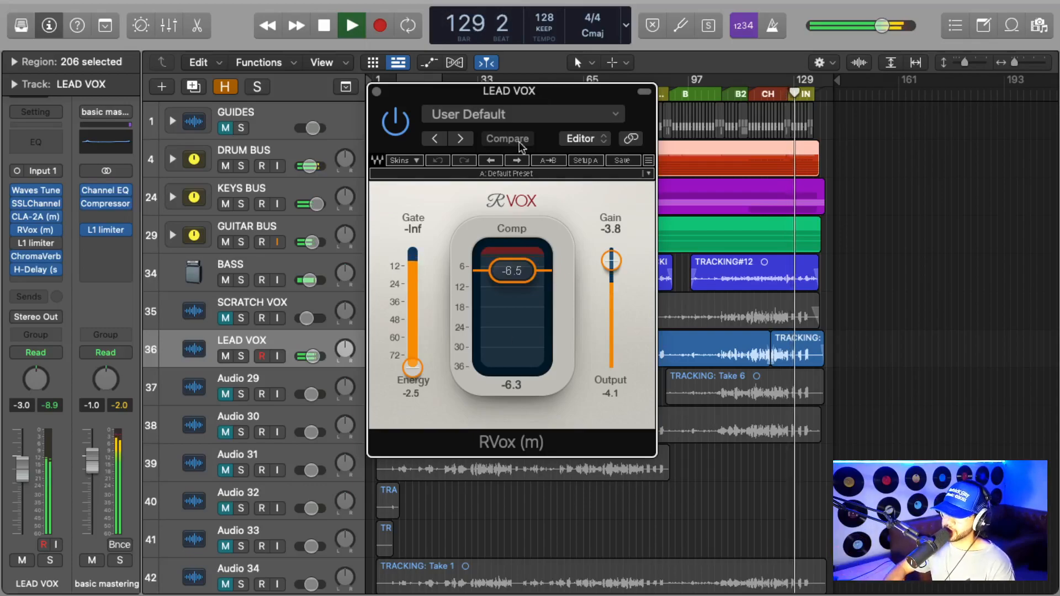
pyautogui.click(377, 91)
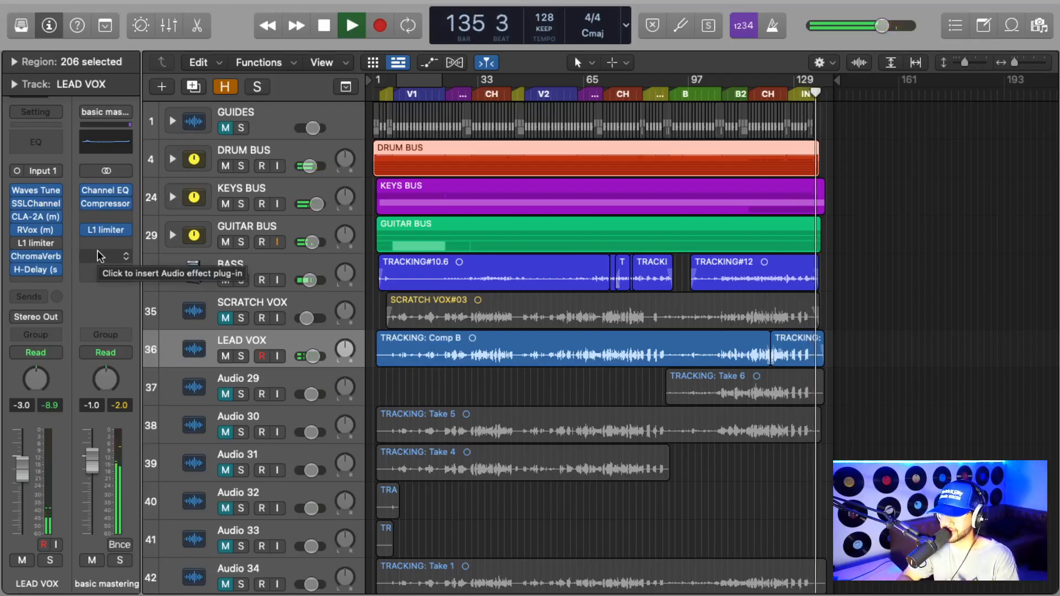
# Review the ChromaVerb reverb's Vocal Hall settings on the LEAD VOX track.
pyautogui.click(35, 257)
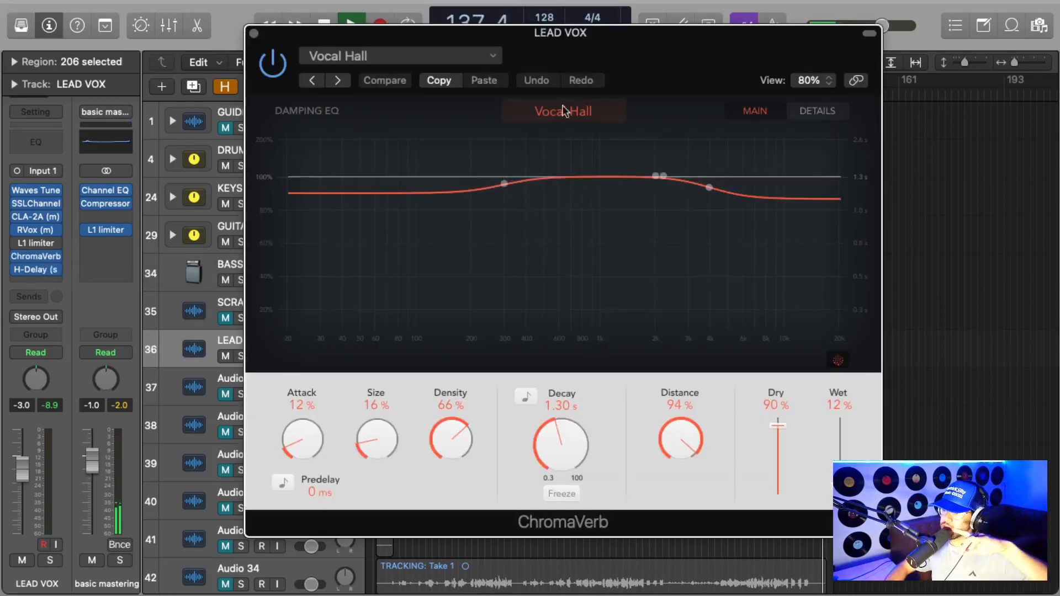
pyautogui.moveTo(638, 37); pyautogui.dragTo(581, 54)
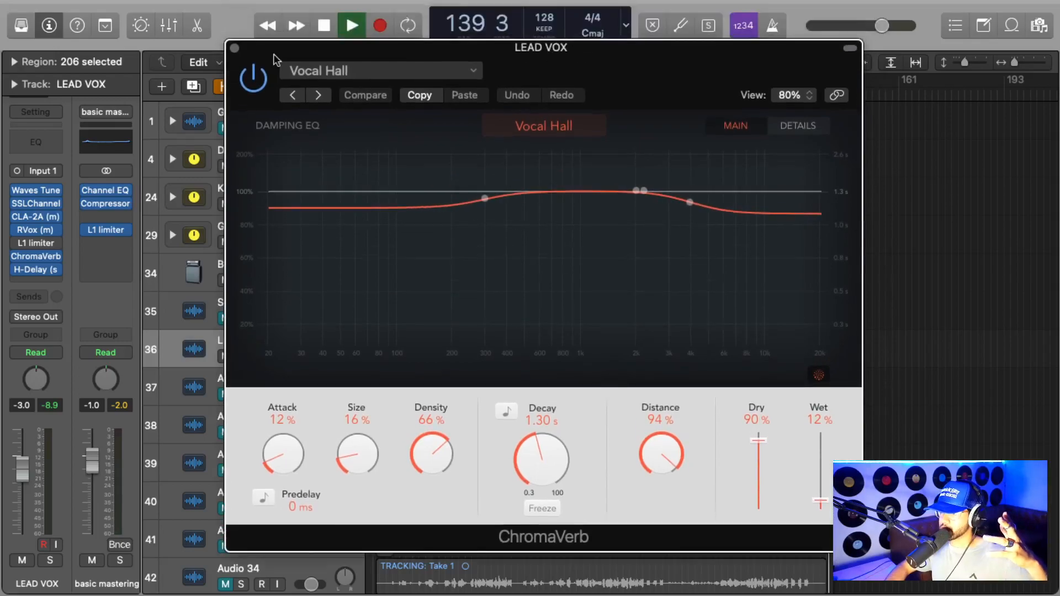
pyautogui.click(234, 48)
# Open H-Delay on LEAD VOX and play the song from bar 118 with the system volume raised.
pyautogui.click(35, 268)
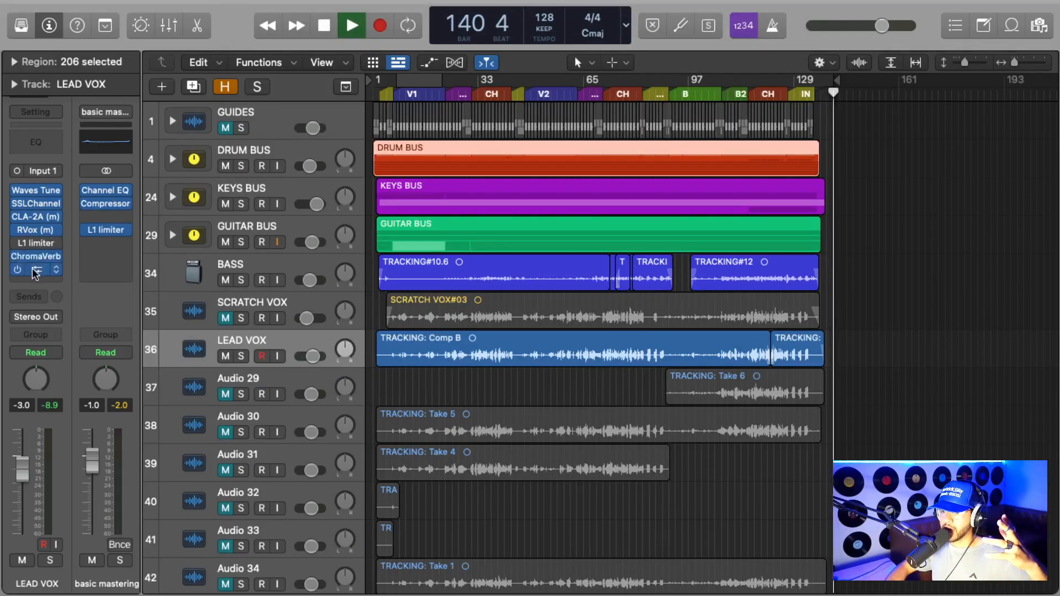
pyautogui.click(761, 98)
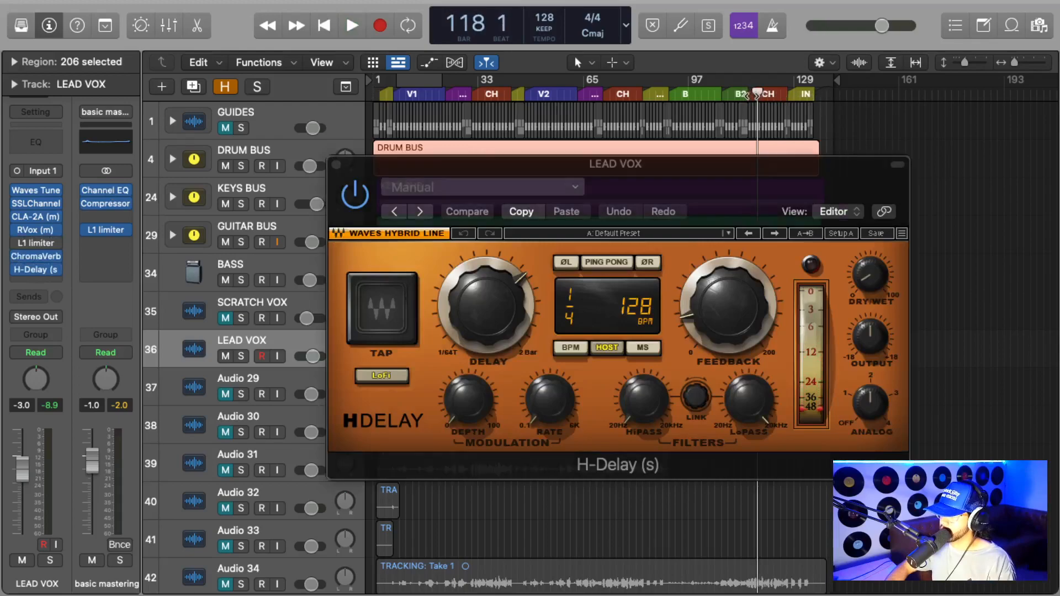
pyautogui.press('space')
pyautogui.press('XF86AudioRaiseVolume')
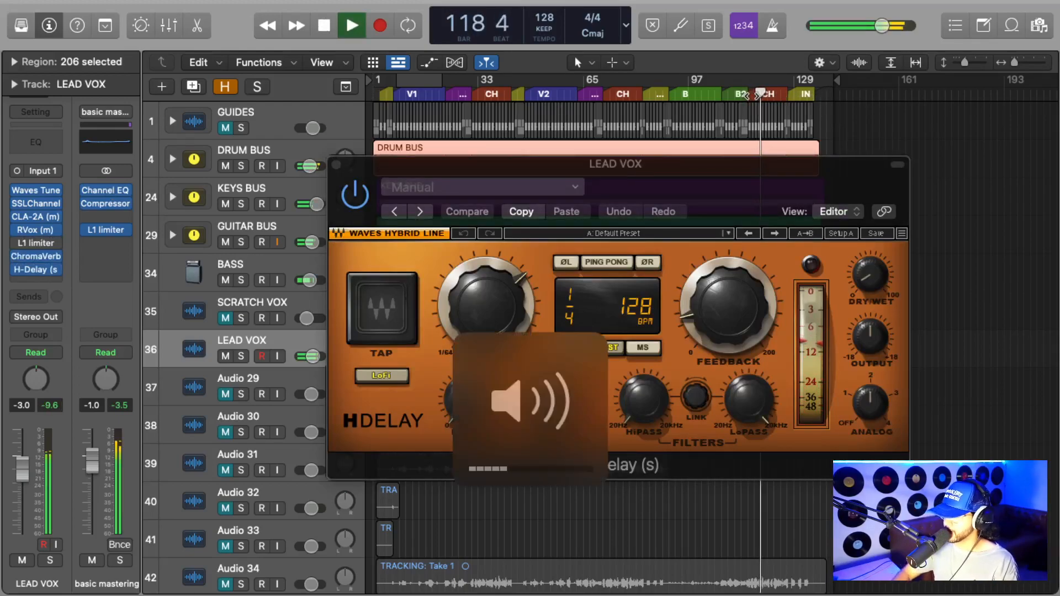
pyautogui.press('XF86AudioRaiseVolume')
pyautogui.press('XF86AudioRaiseVolume')
pyautogui.press('XF86AudioRaiseVolume')
pyautogui.press('XF86AudioRaiseVolume')
pyautogui.press('XF86AudioRaiseVolume')
pyautogui.press('XF86AudioRaiseVolume')
# Solo the LEAD VOX track to hear its effects alone, stop playback, and turn the solo off.
pyautogui.press('s')
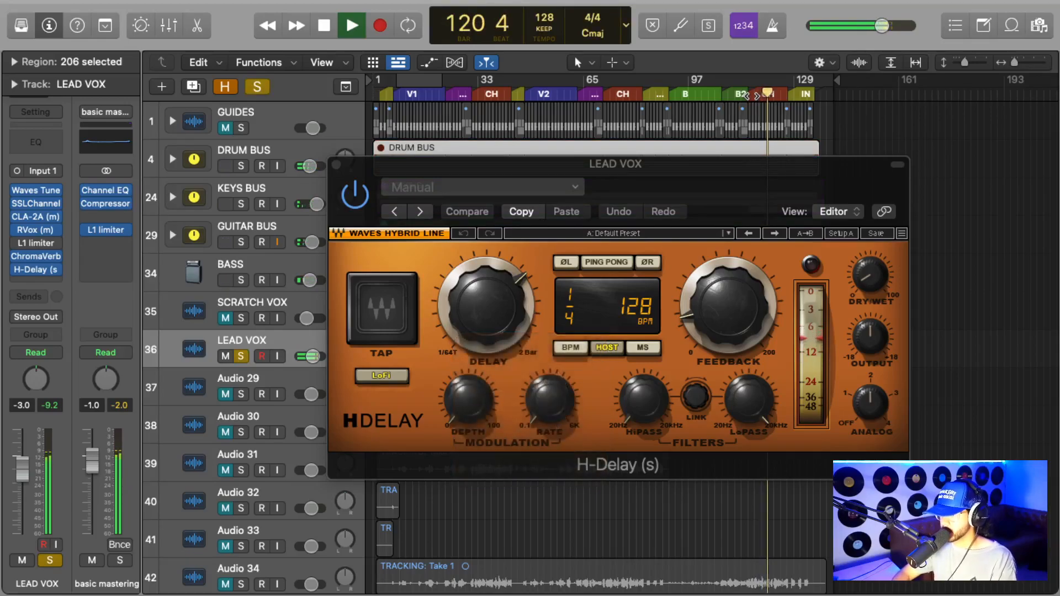
pyautogui.press('space')
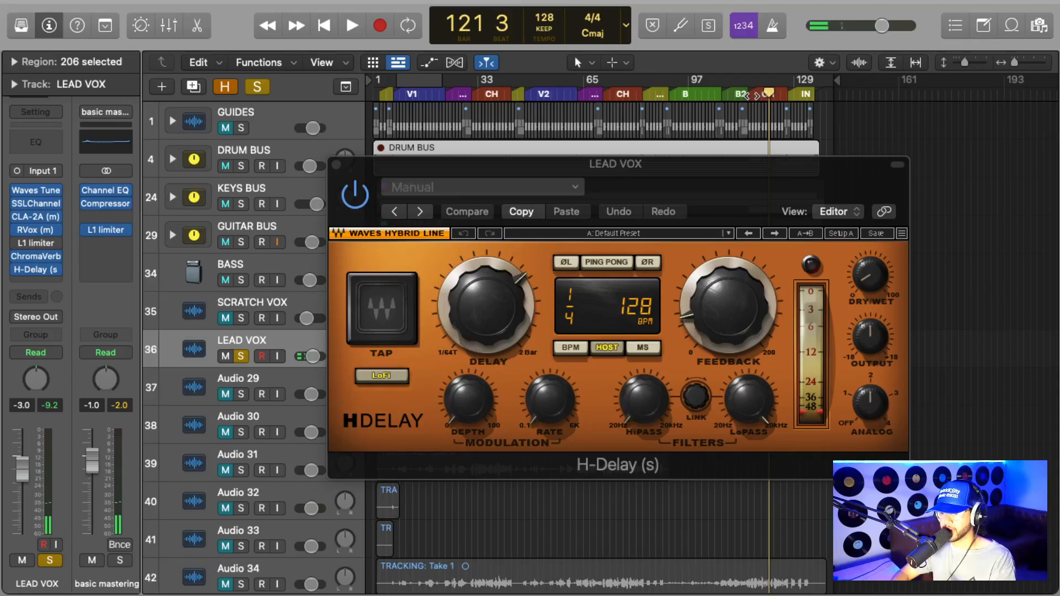
pyautogui.press('s')
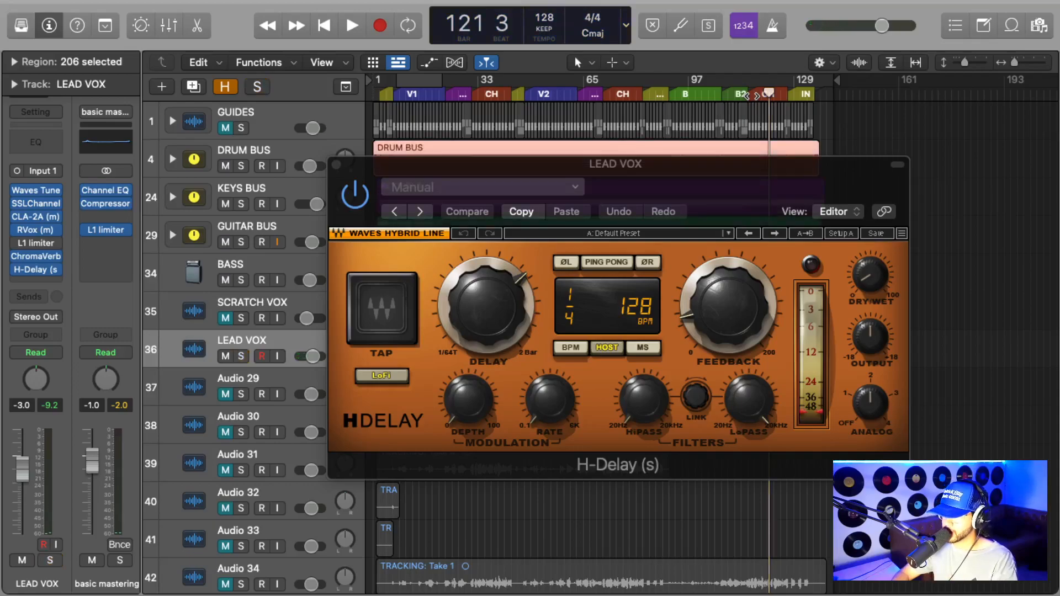
# Resume playback of the full mix with the system volume raised, and close the H-Delay window.
pyautogui.press('space')
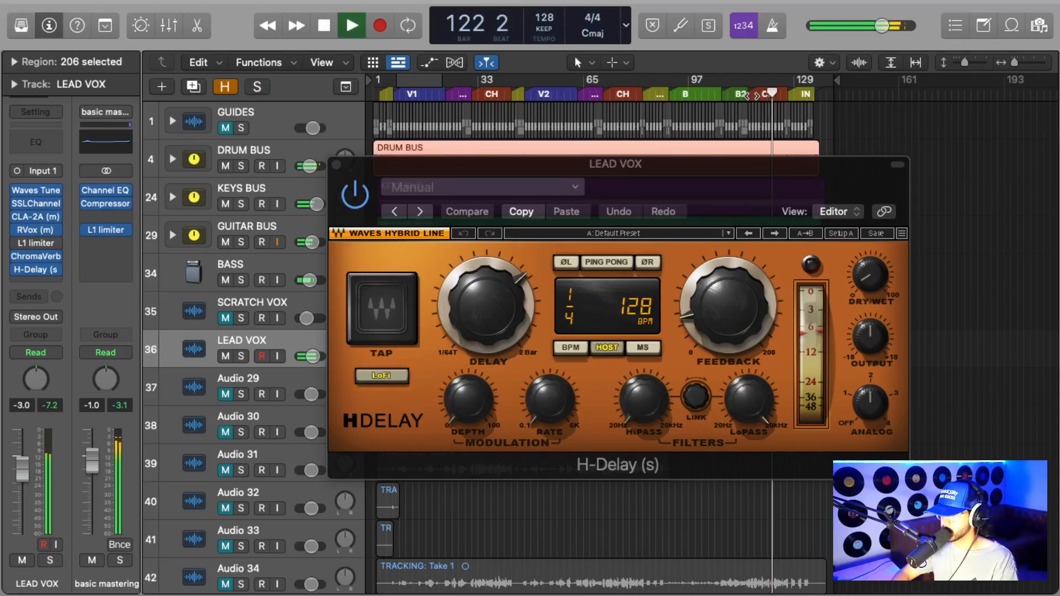
pyautogui.press('XF86AudioRaiseVolume')
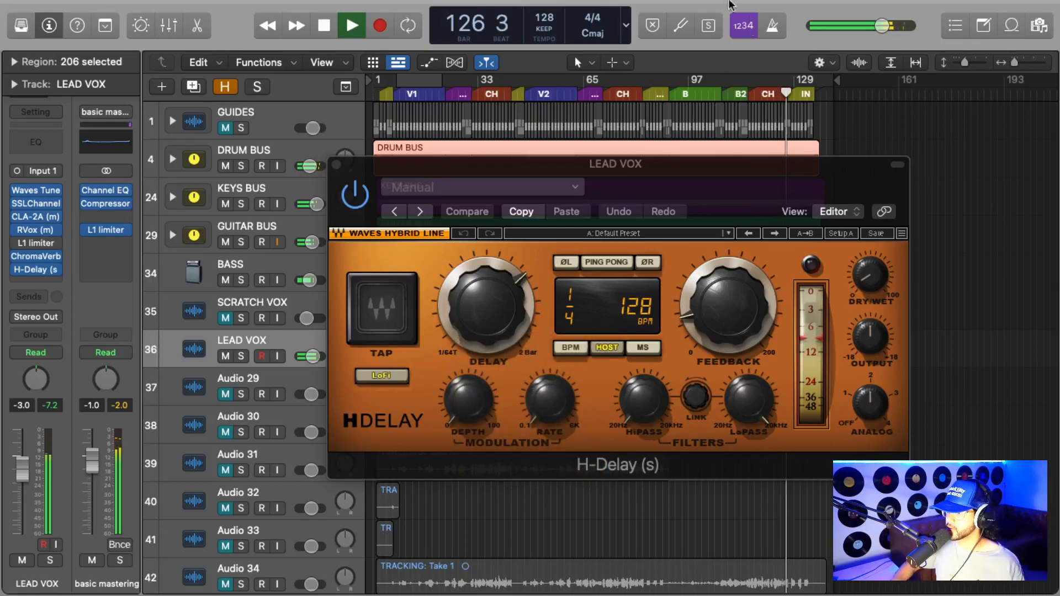
pyautogui.click(336, 165)
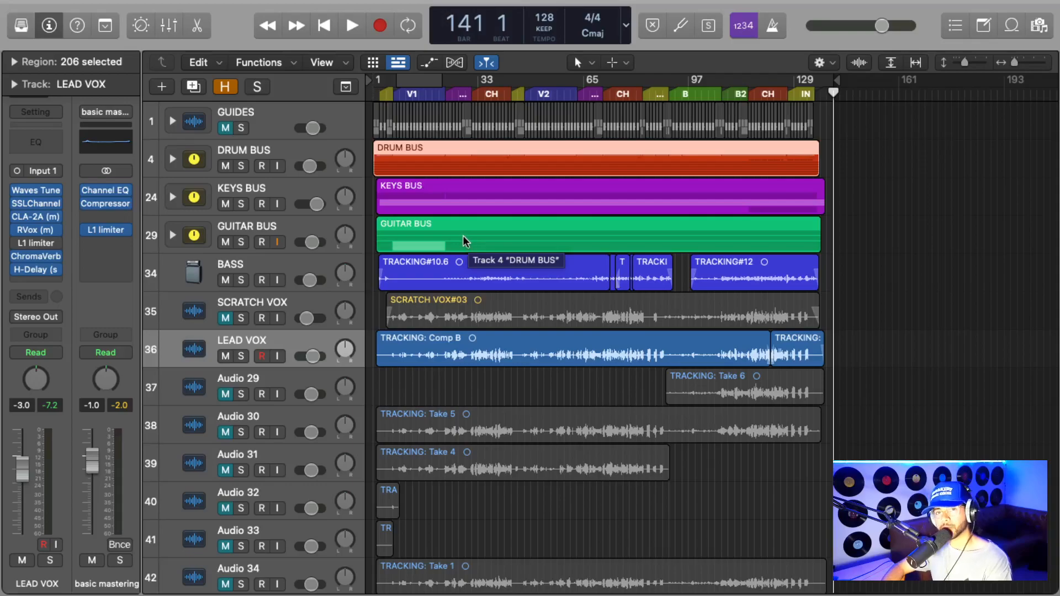
# Switch to OBS.
pyautogui.hotkey('ctrl', 'Left')
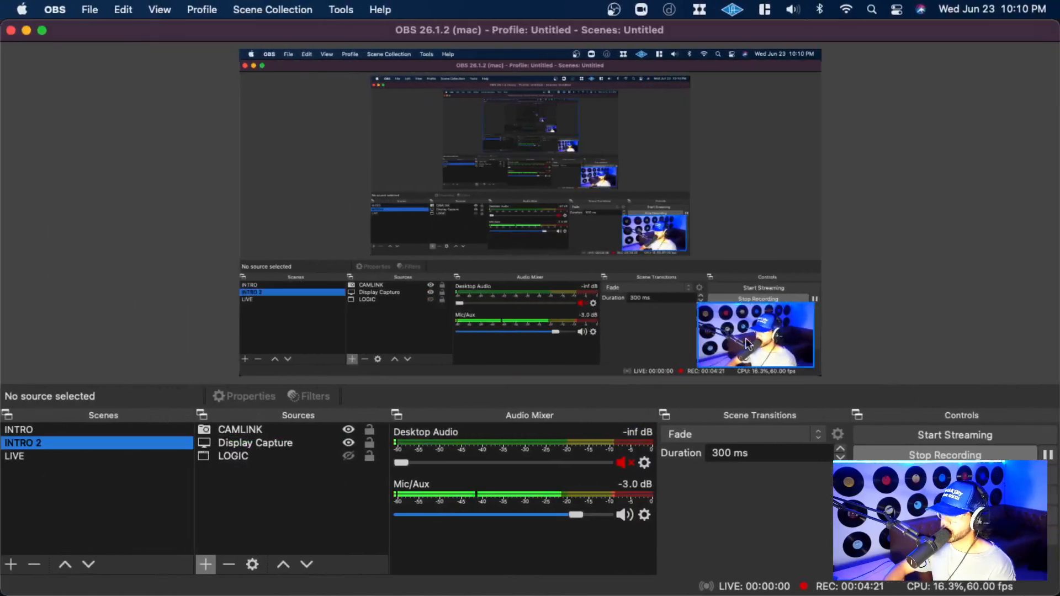